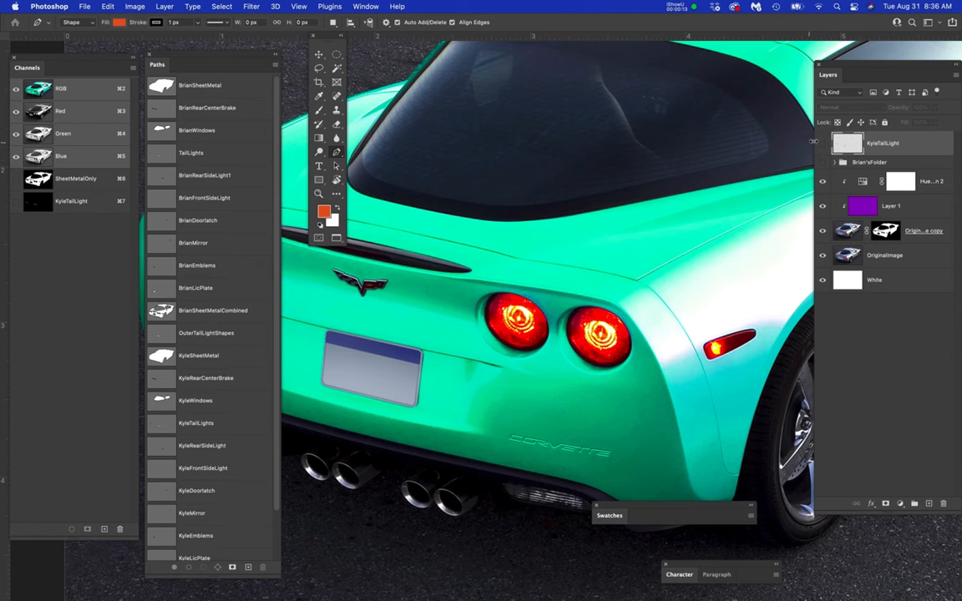
- Preview the KyleTailLight layer, then select OriginalImage and hide the Hue/Saturation, purple Layer 1 and masked OriginalImage copy layers
click(823, 145)
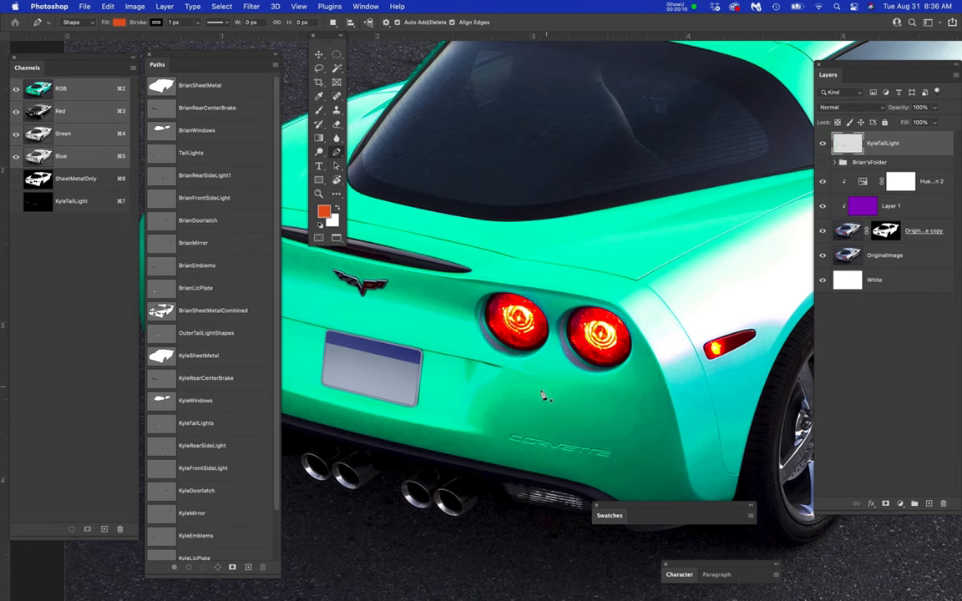
click(823, 145)
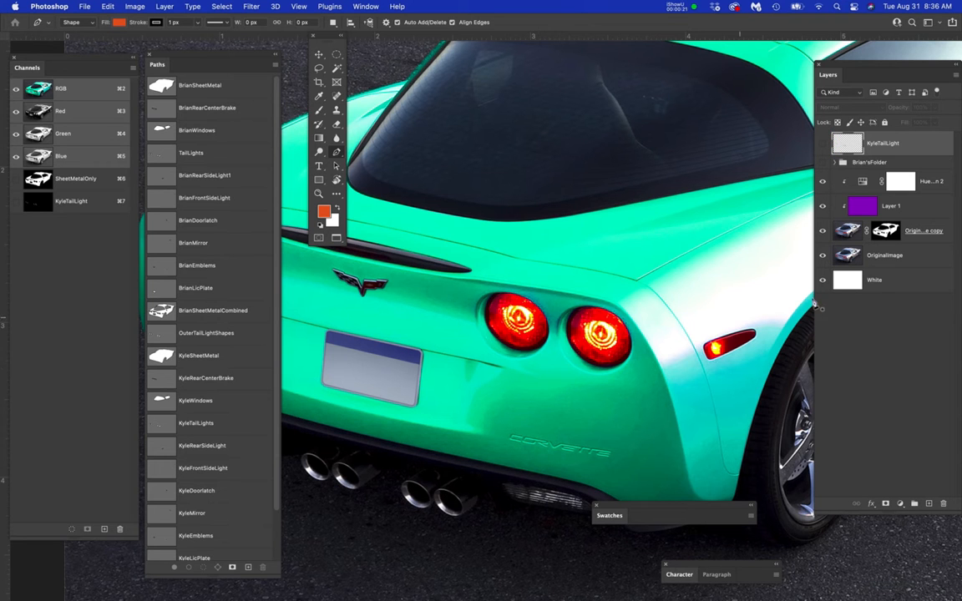
click(929, 259)
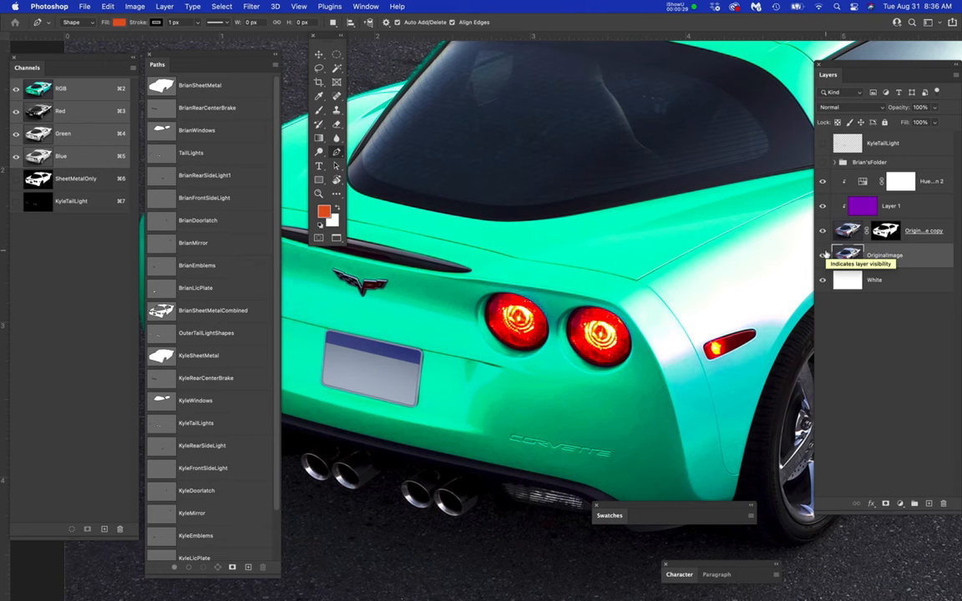
click(823, 183)
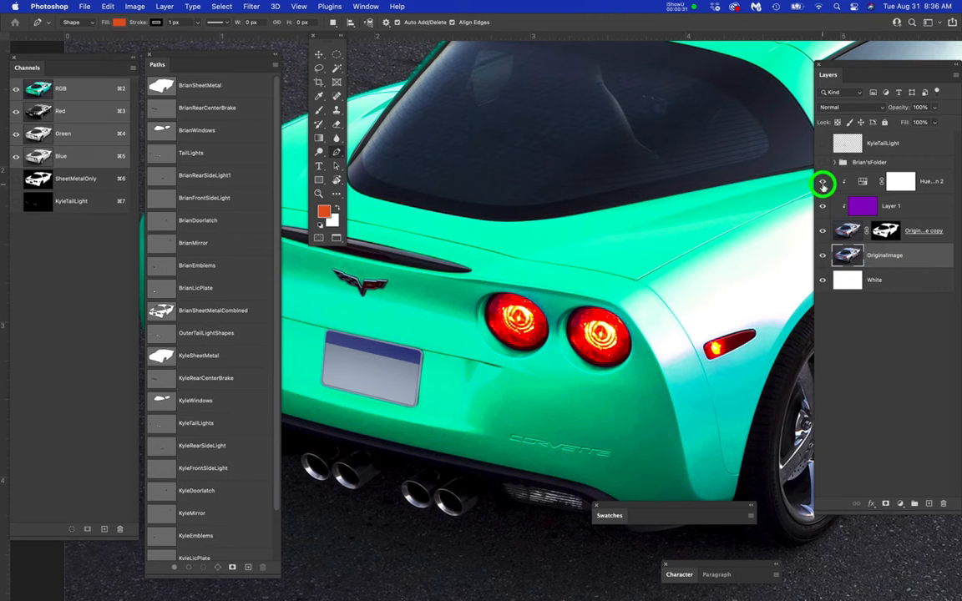
click(823, 205)
click(822, 231)
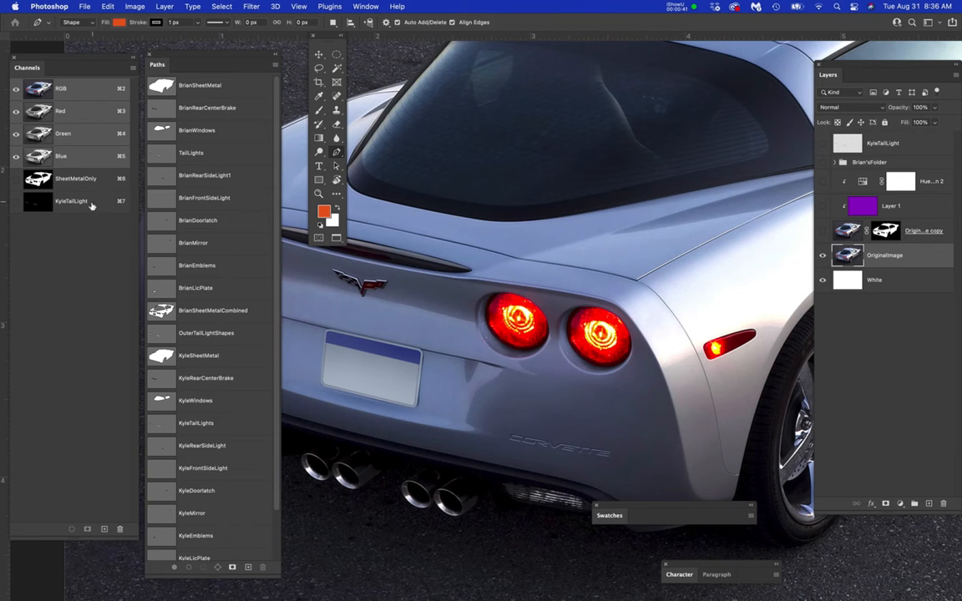
- Examine the taillight crescent shapes in the KyleTailLight channel, then return to the composite RGB view
click(39, 208)
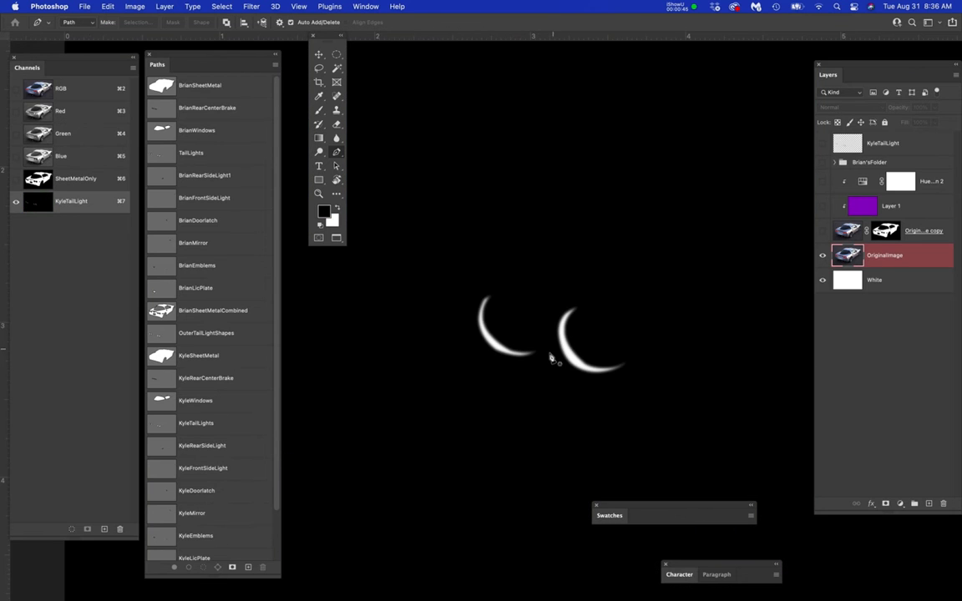
scroll(556, 362, up, 2)
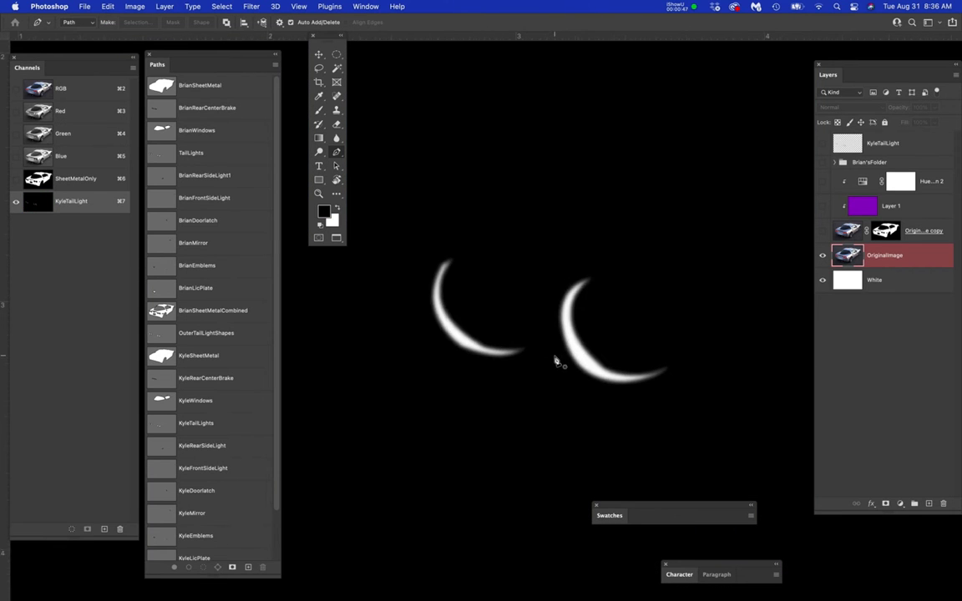
scroll(555, 363, down, 3)
drag(522, 369, 638, 396)
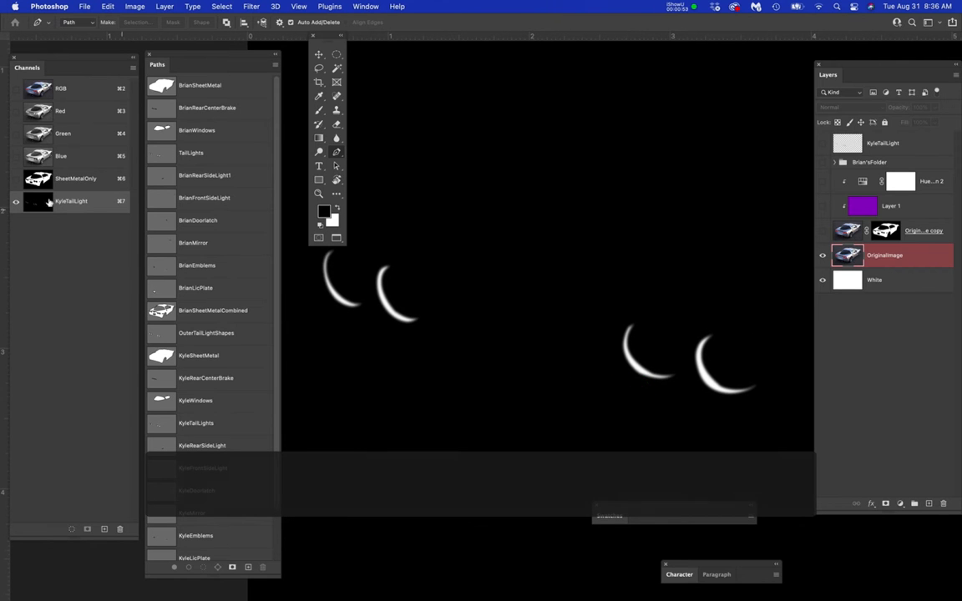
click(89, 87)
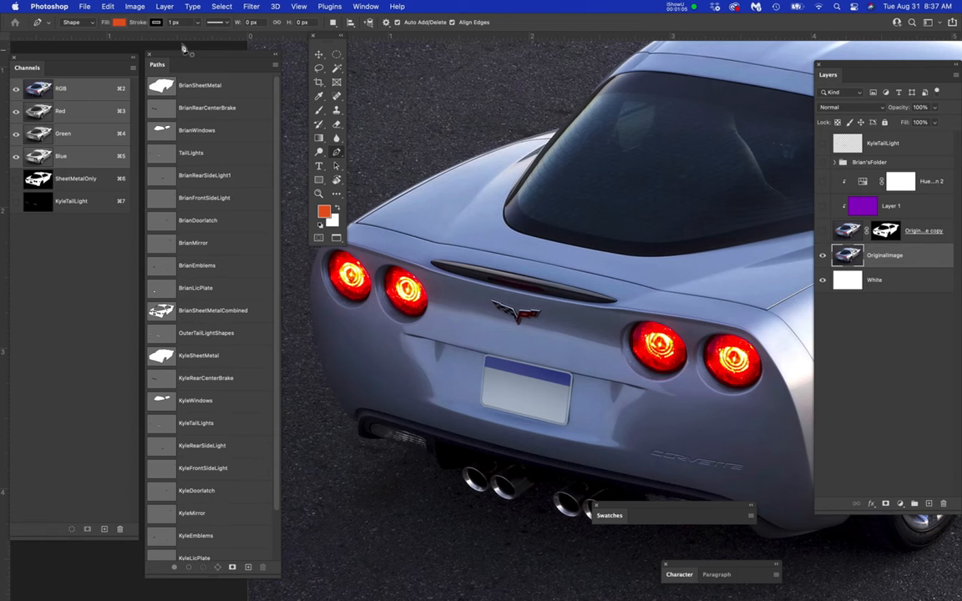
- Extract the Week_2 LayerMask assets zip on the desktop and open LayerMask_AdjLayer_ClipMask_Brian.psd from it in Photoshop
drag(43, 6, 56, 81)
click(515, 202)
click(496, 203)
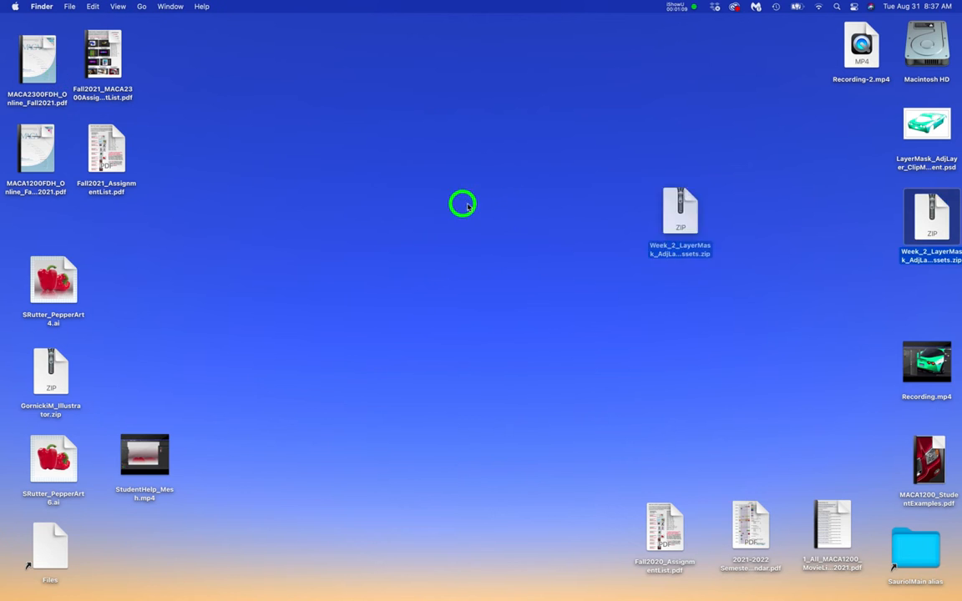
drag(931, 215, 464, 203)
double_click(464, 202)
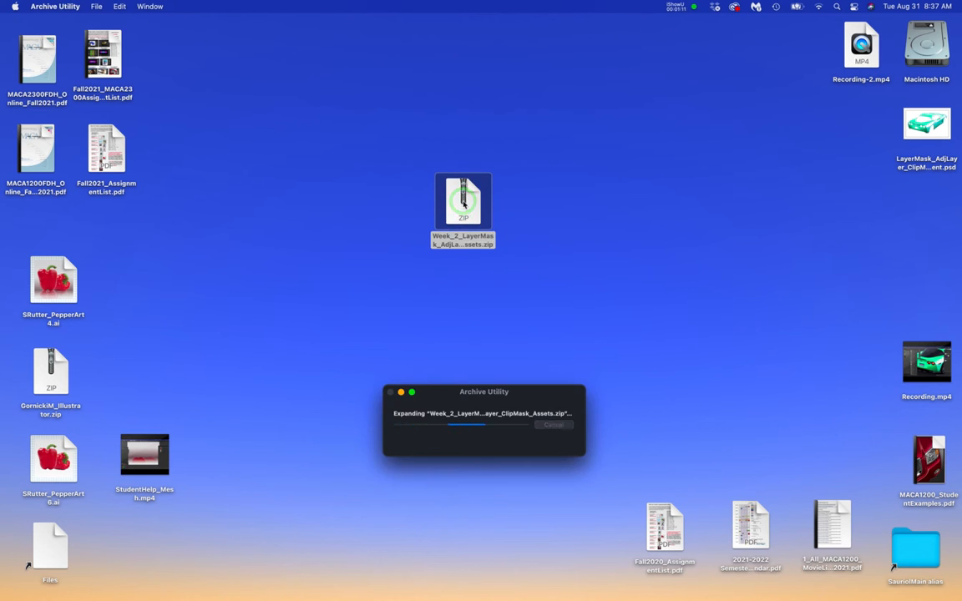
double_click(467, 213)
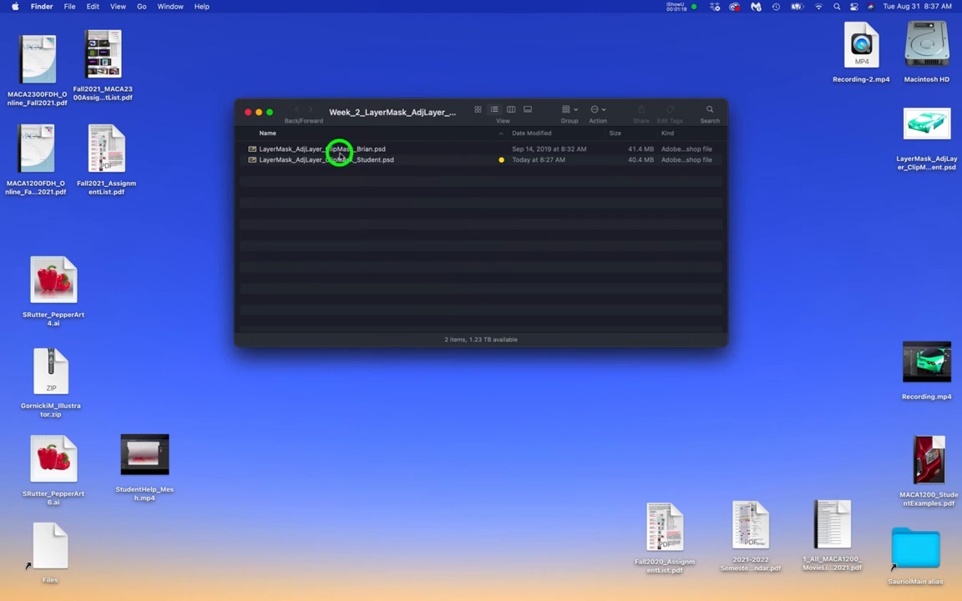
click(338, 150)
click(252, 150)
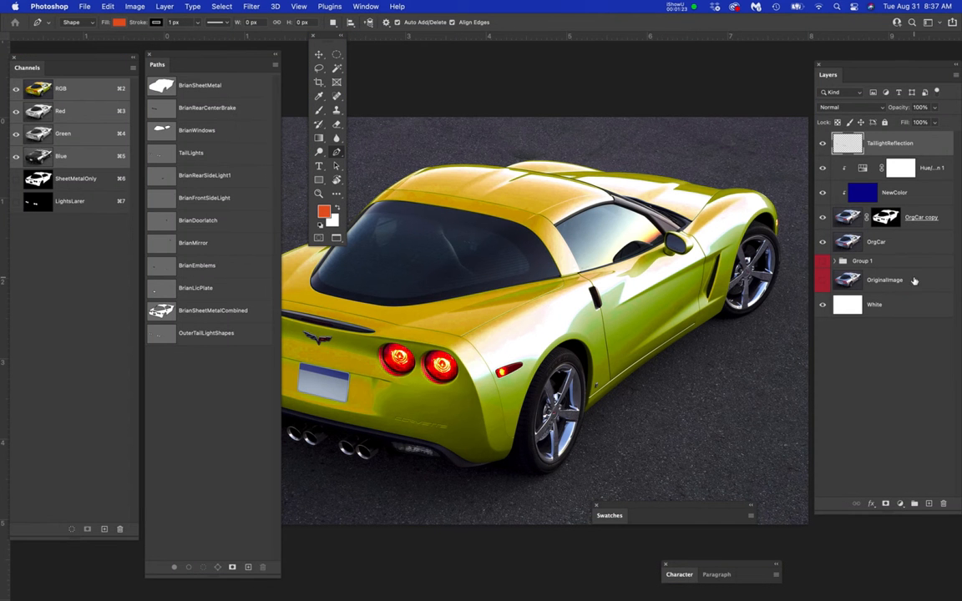
- Hide the layers from TaillightReflection down to OrgCar, show the OriginalImage layer and inspect its taillights
click(914, 280)
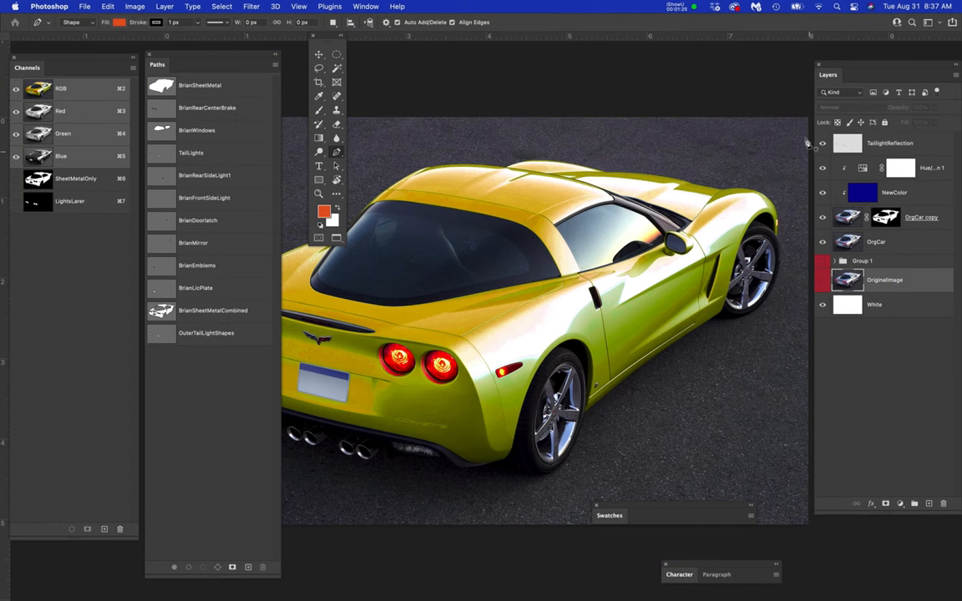
drag(821, 143, 822, 241)
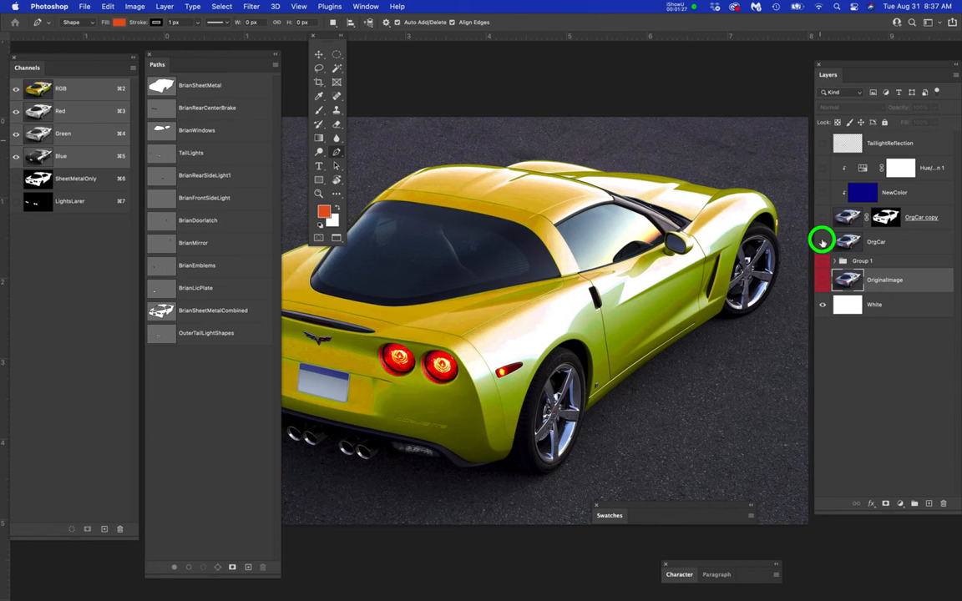
click(823, 282)
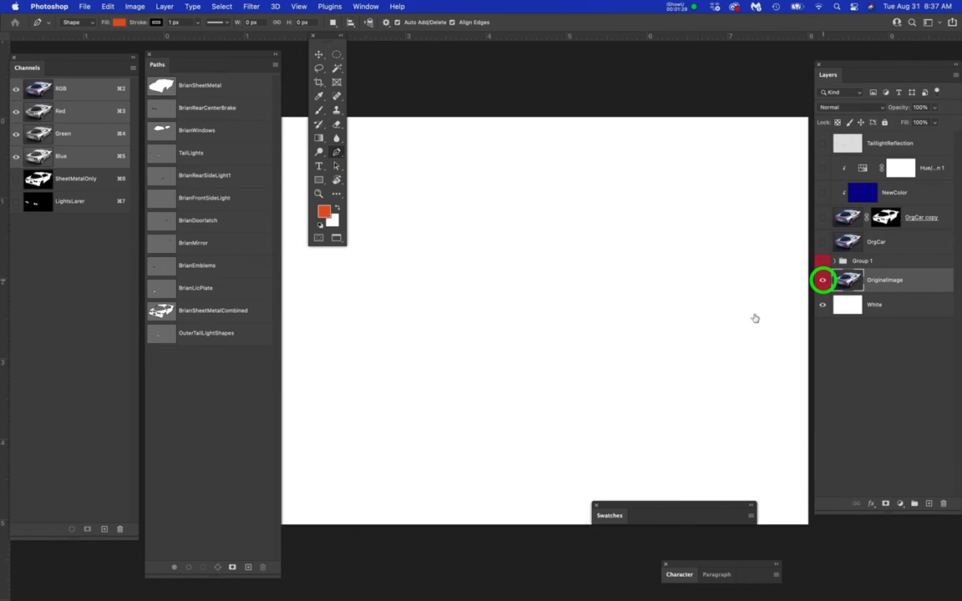
scroll(360, 353, up, 3)
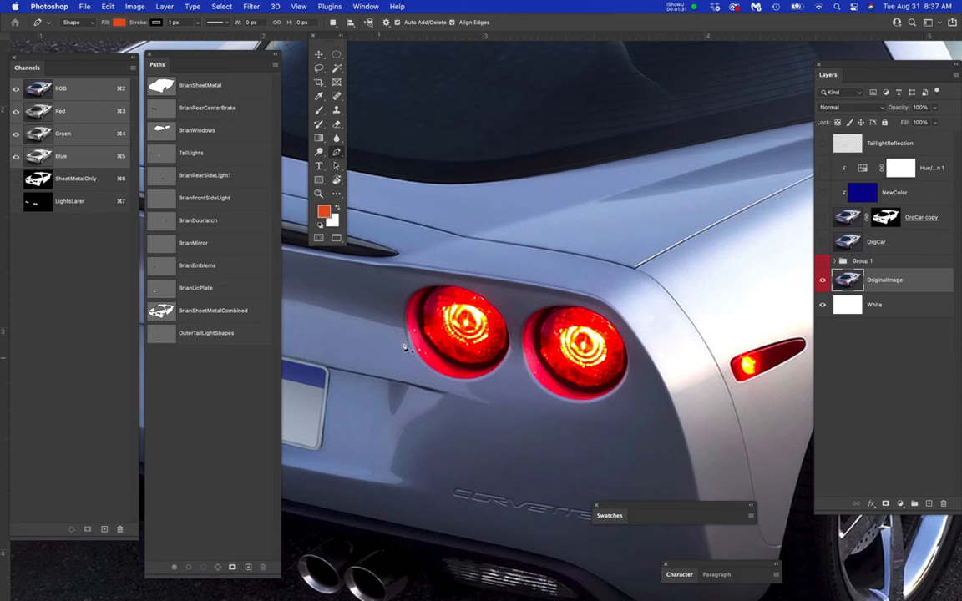
scroll(403, 347, up, 2)
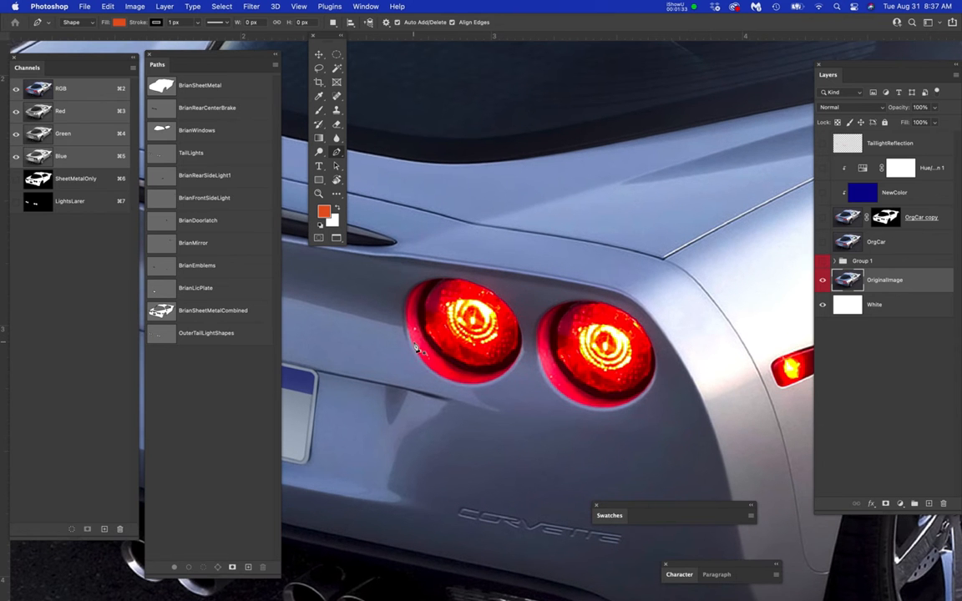
scroll(417, 347, down, 3)
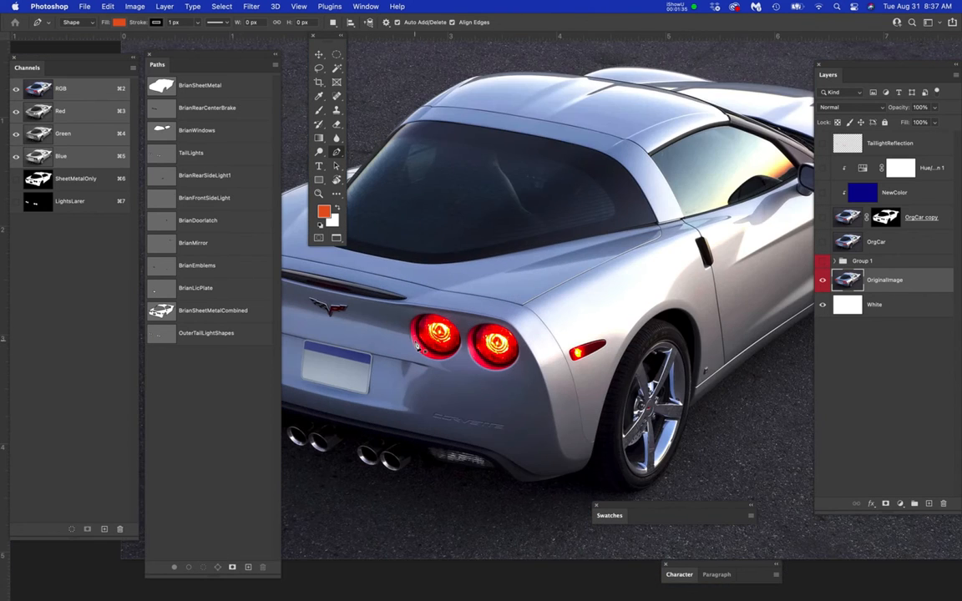
scroll(418, 346, up, 1)
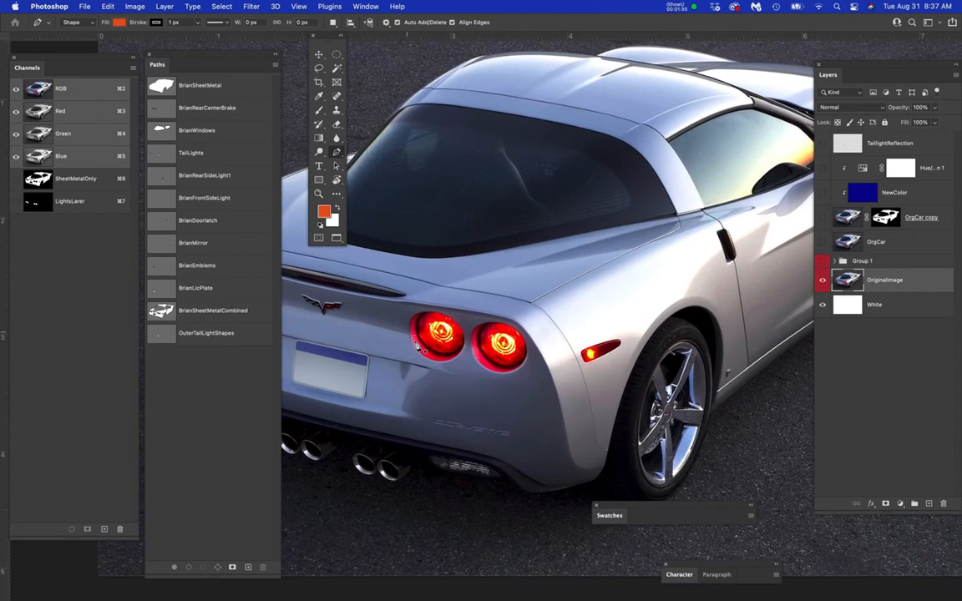
- Toggle the red-tagged OriginalImage layer off and on to check its content
right_click(926, 284)
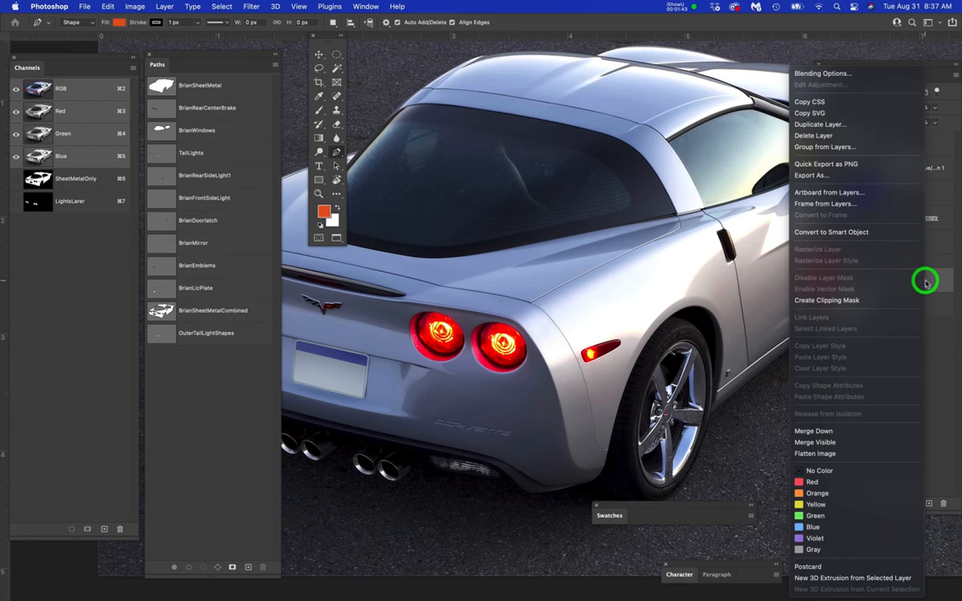
click(943, 256)
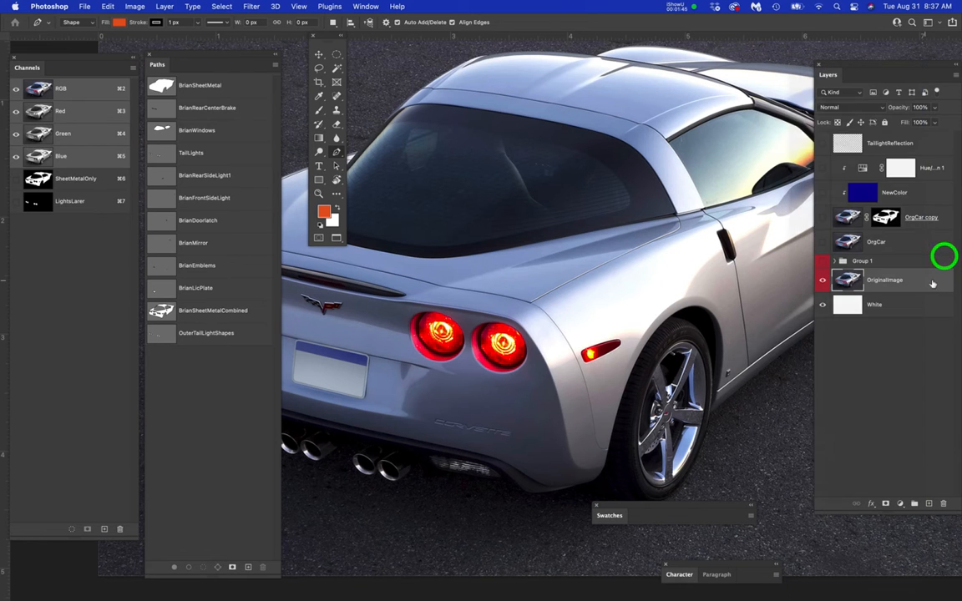
click(822, 280)
click(822, 281)
- Duplicate the OriginalImage layer as OriginalImage into LayerMask_AdjLayer_ClipMask_Student.psd and close the source document without saving
click(913, 281)
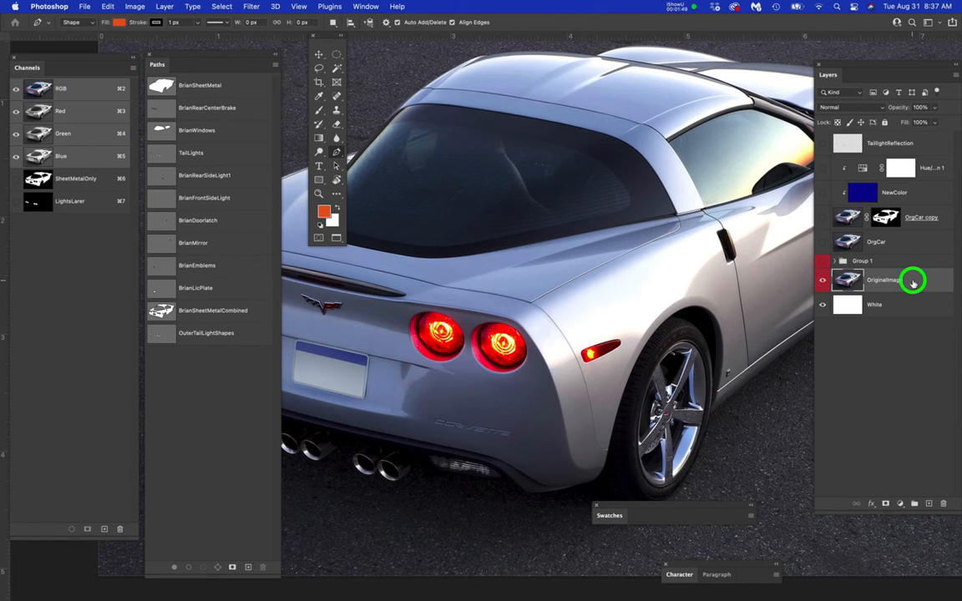
right_click(913, 281)
click(810, 125)
click(462, 291)
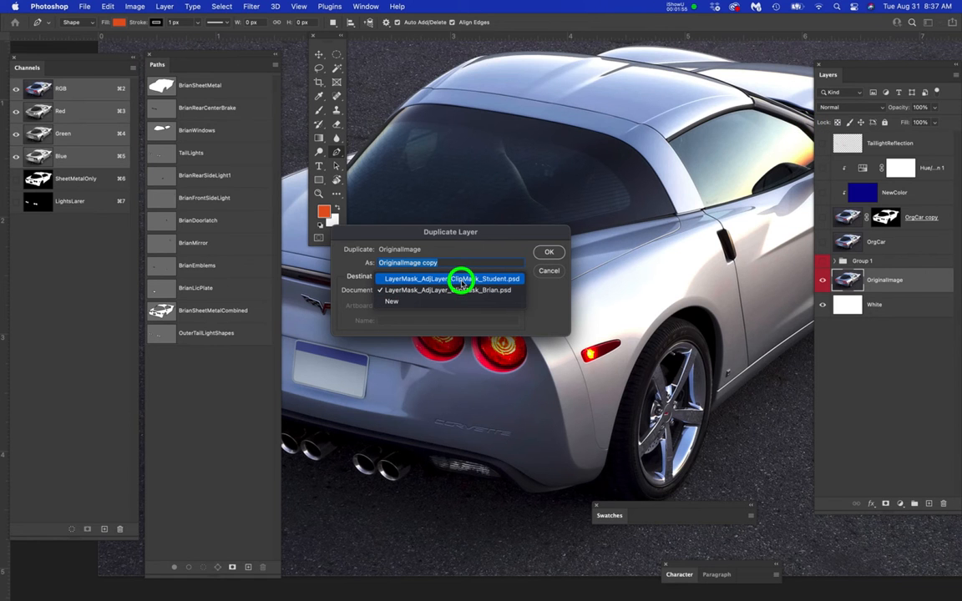
click(460, 281)
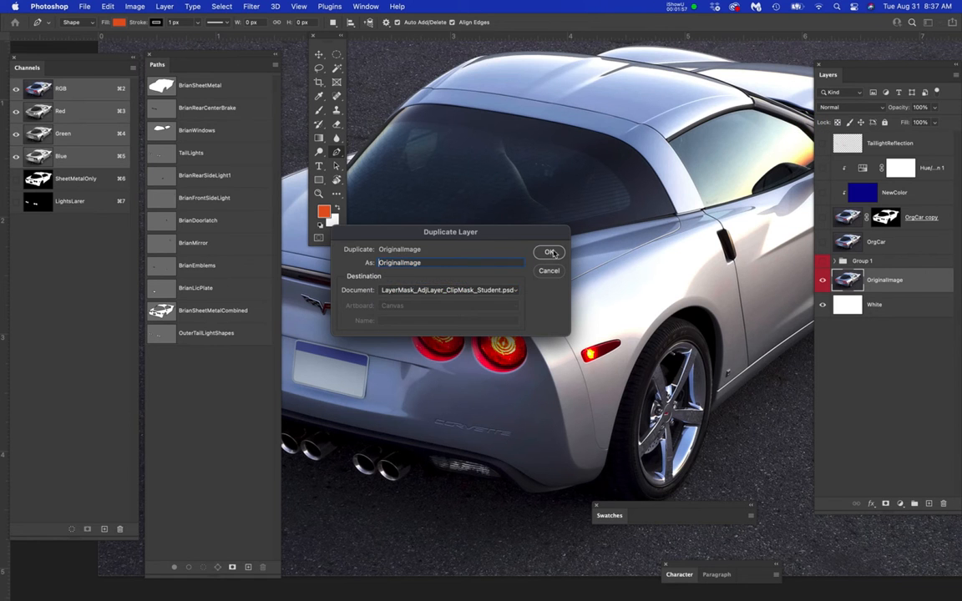
click(551, 250)
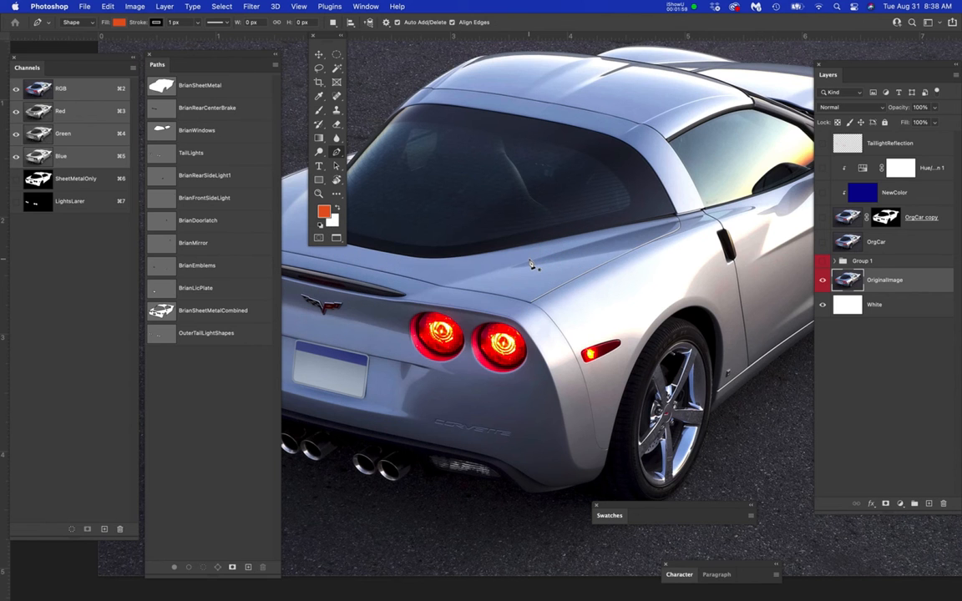
key(super+w)
click(524, 241)
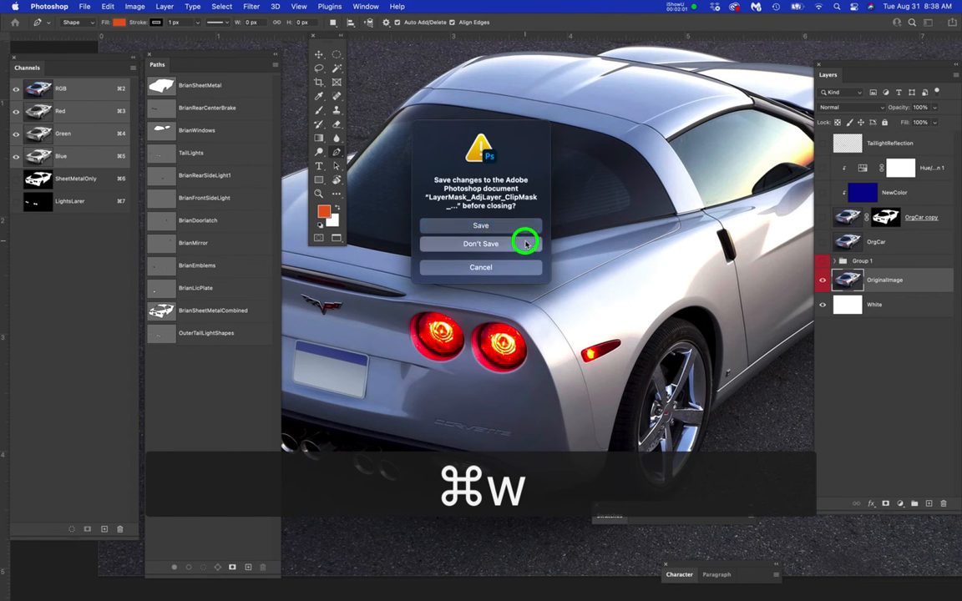
- Compare the taillight reflections by toggling the visibility of the red-tagged OriginalImage layer
click(823, 257)
click(823, 256)
click(823, 257)
click(823, 257)
click(822, 256)
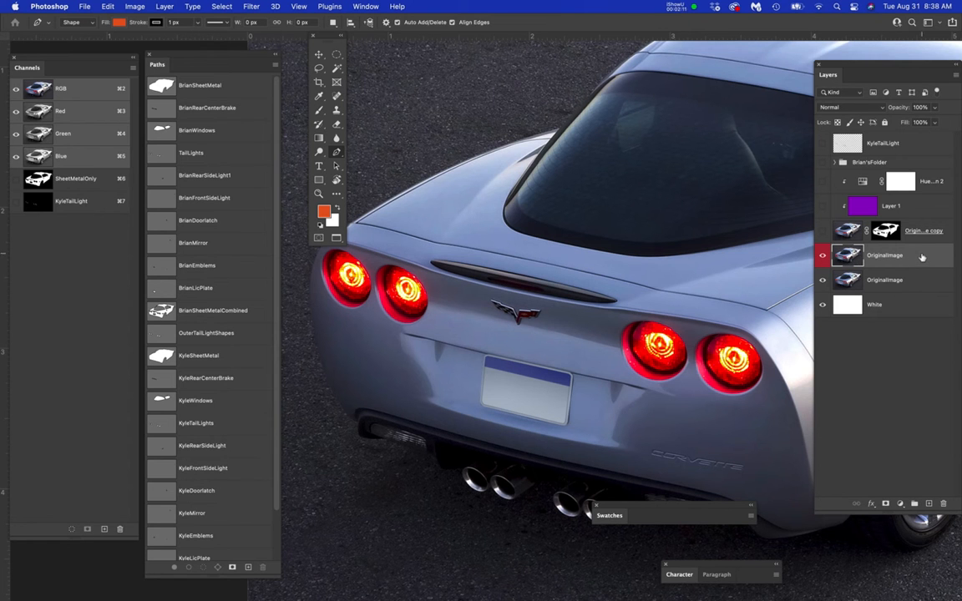
- Move the red-tagged OriginalImage layer below the untagged OriginalImage layer and hide the untagged one
right_click(916, 254)
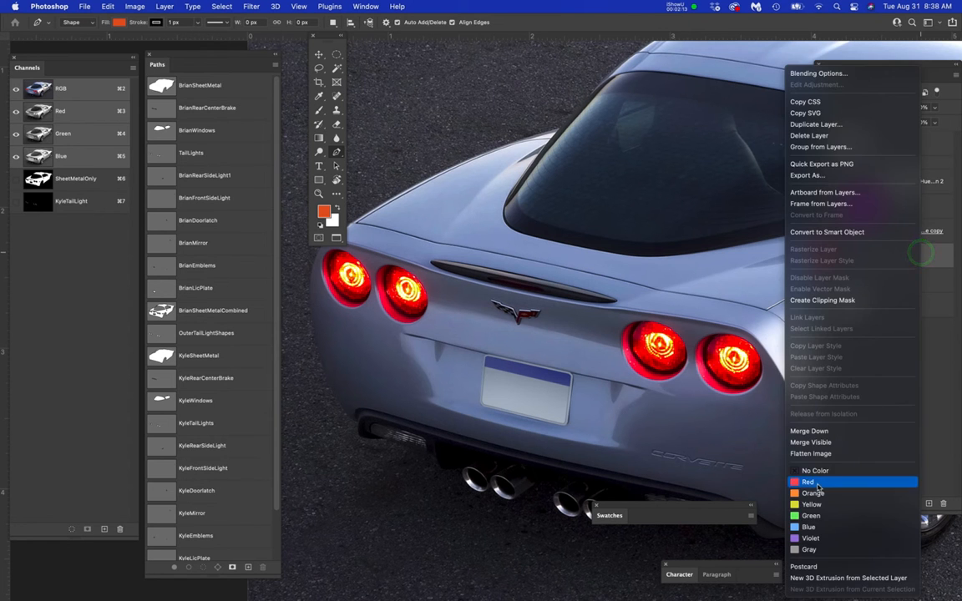
click(943, 260)
drag(913, 261, 917, 287)
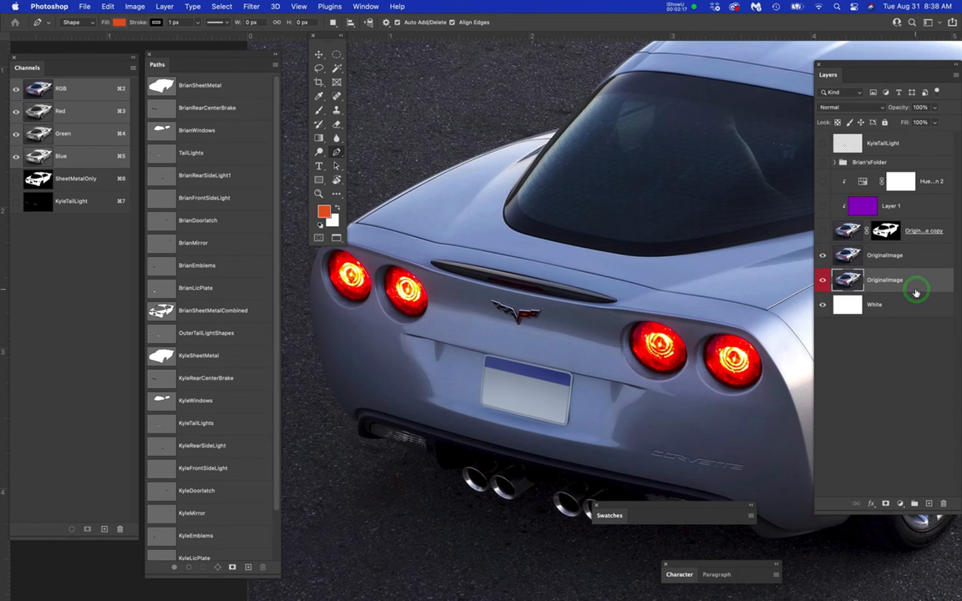
click(823, 257)
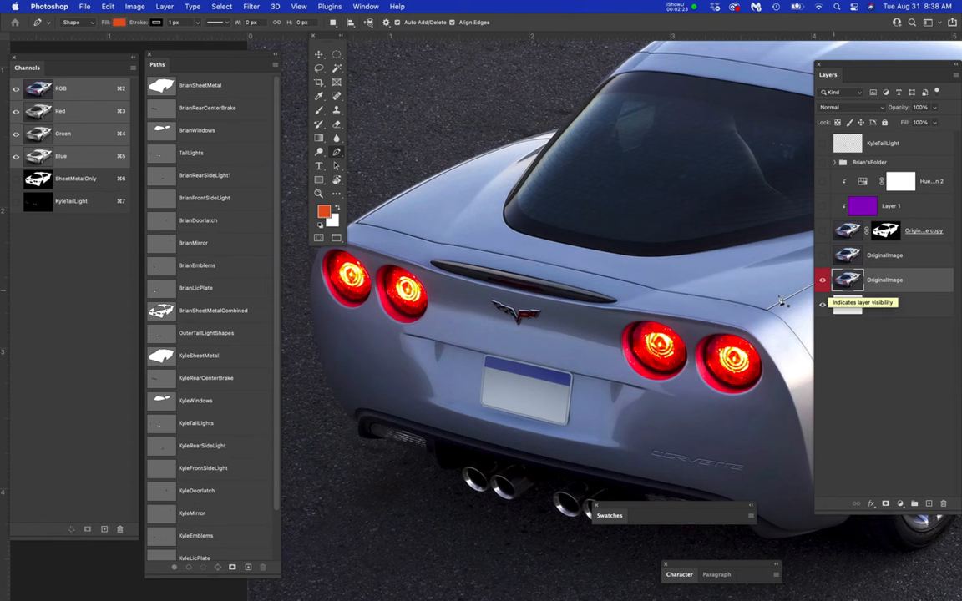
- Load the KyleTailLight channel as a selection and copy that area of the red-tagged OriginalImage to a new layer
click(922, 277)
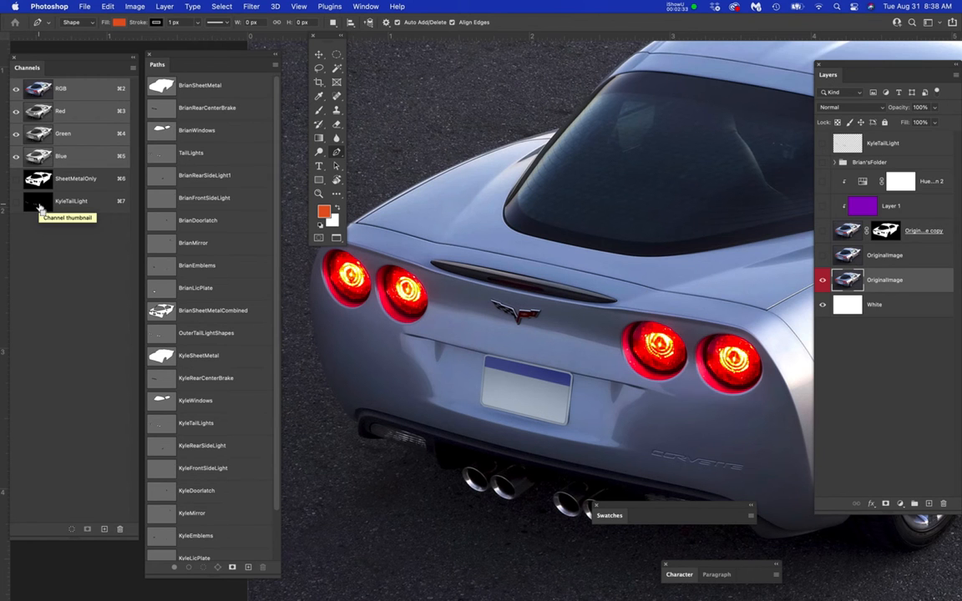
super+click(38, 205)
scroll(708, 362, up, 1)
scroll(709, 362, up, 2)
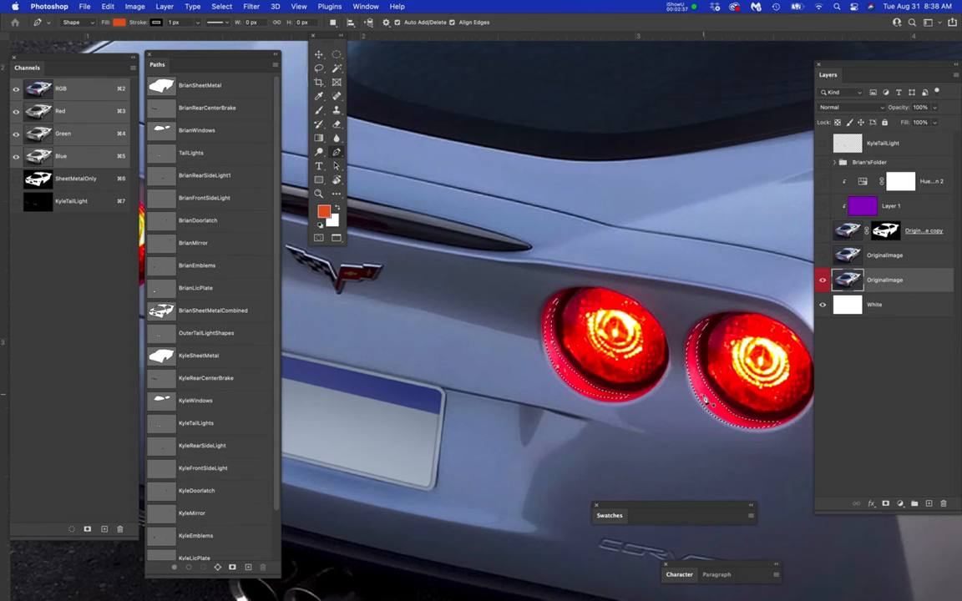
click(925, 280)
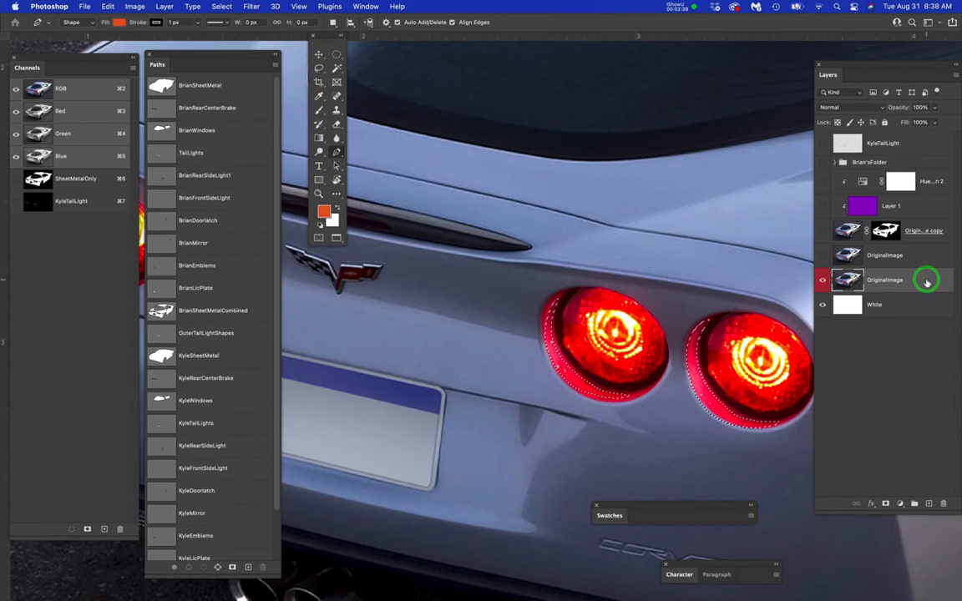
key(super+j)
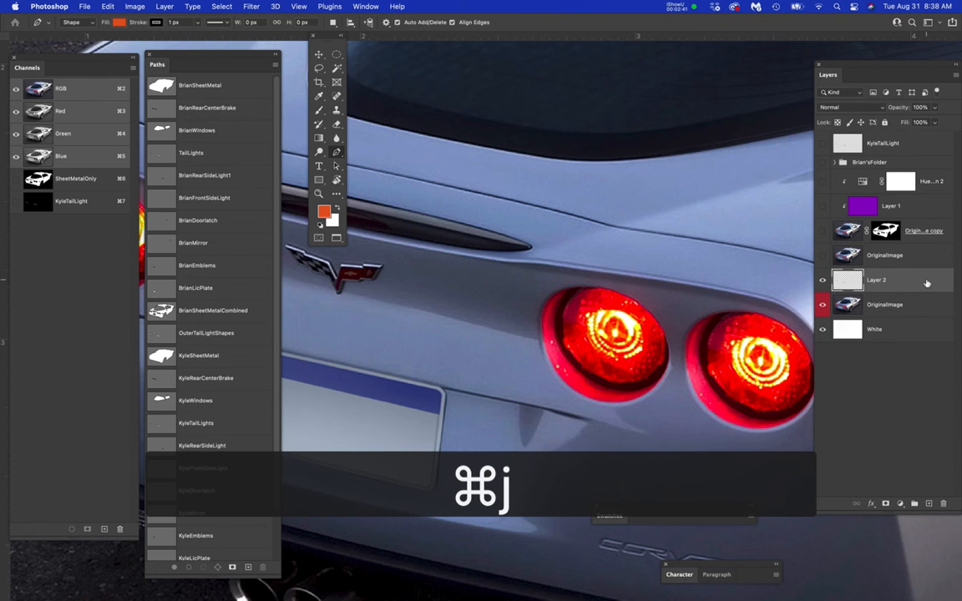
- Move the copied reflection layer, Layer 2, to the top of the layer stack, above the existing KyleTailLight layer
drag(908, 277, 903, 161)
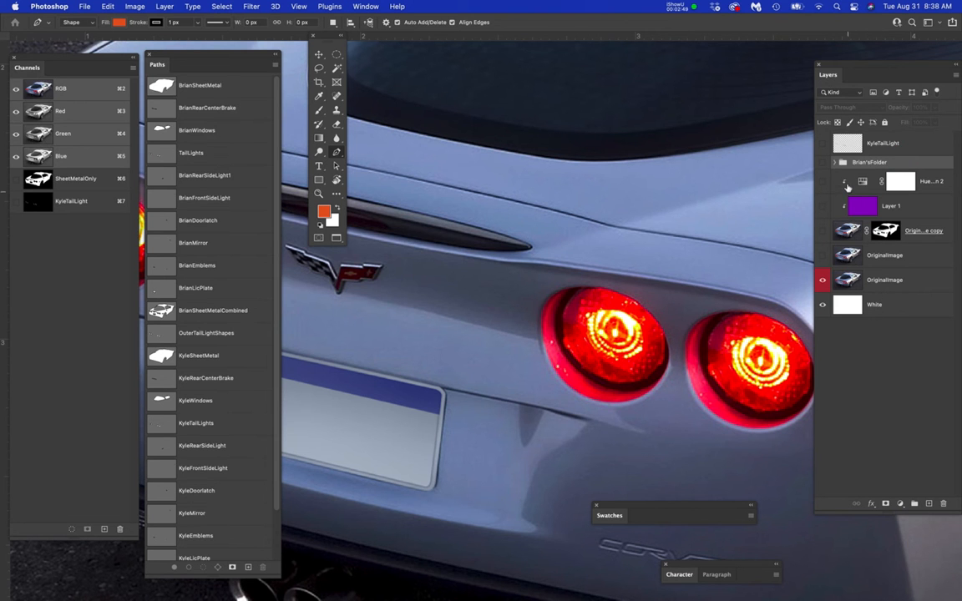
key(super+z)
drag(908, 279, 888, 133)
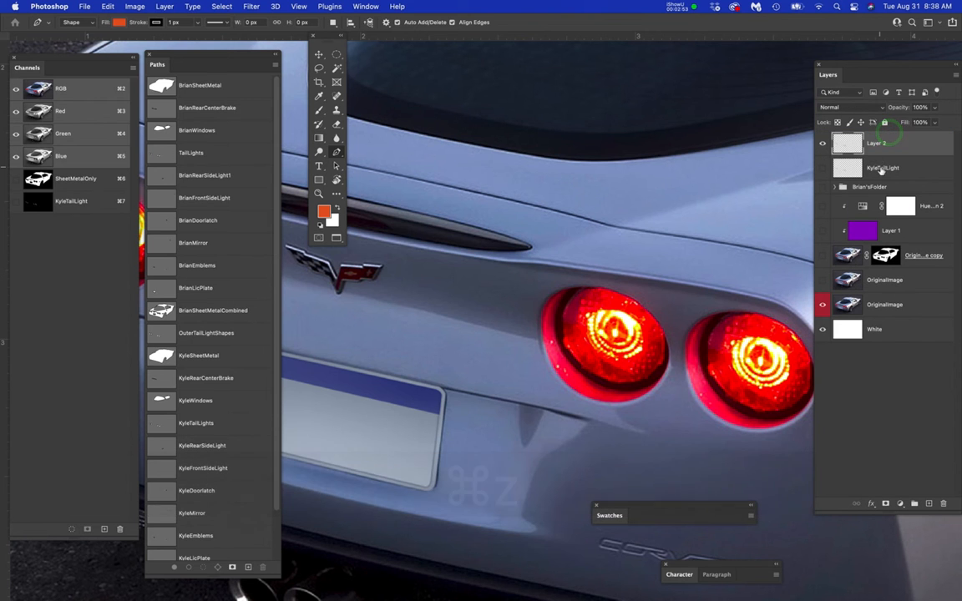
- Rename Layer 2 as KyleTailLight and delete the old KyleTailLight layer beneath it
click(881, 168)
key(super+c)
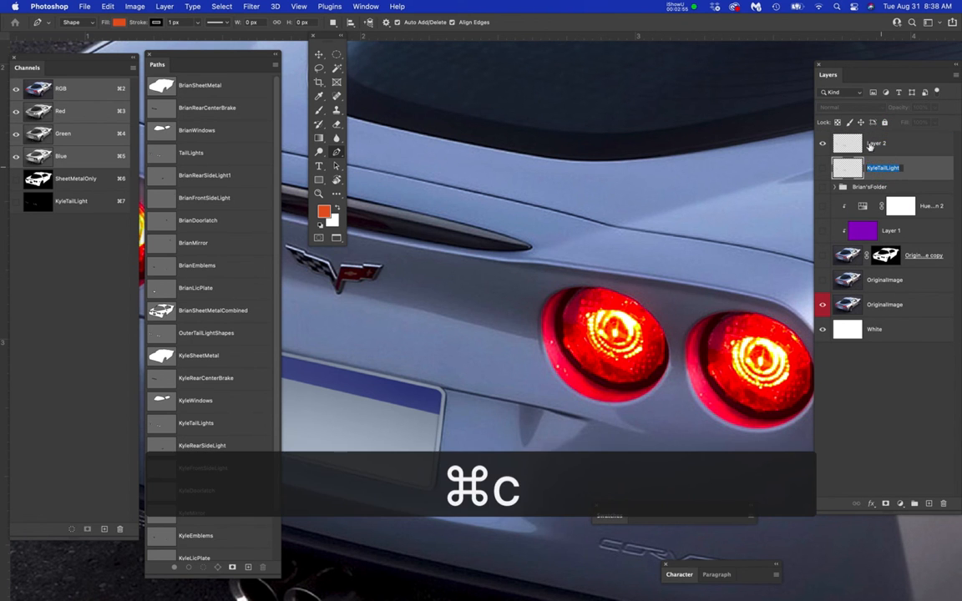
double_click(875, 143)
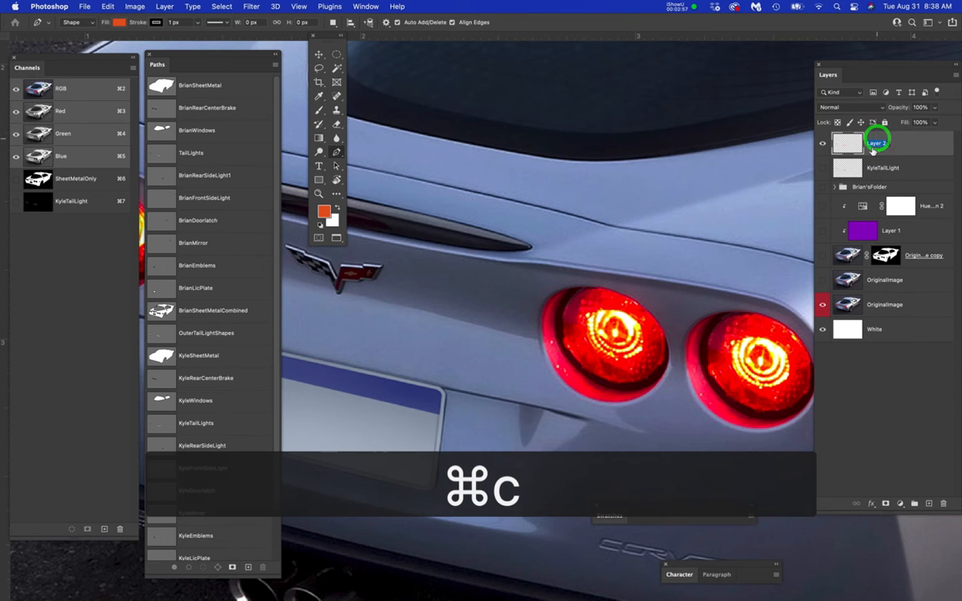
key(super+v)
drag(928, 163, 948, 499)
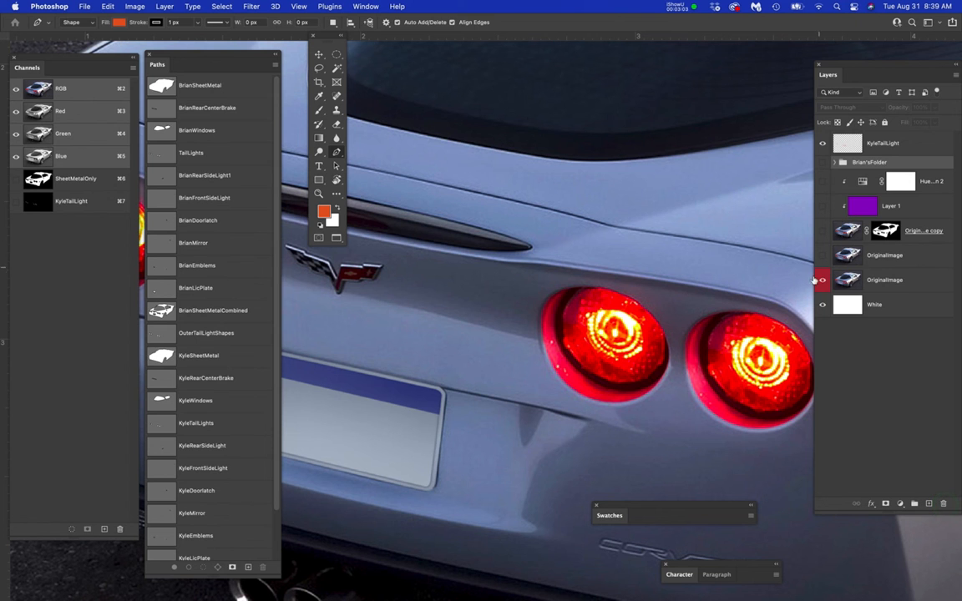
- Show the recolored sheet-metal layers and the untagged OriginalImage, with the red-tagged OriginalImage and KyleTailLight layers hidden
click(823, 283)
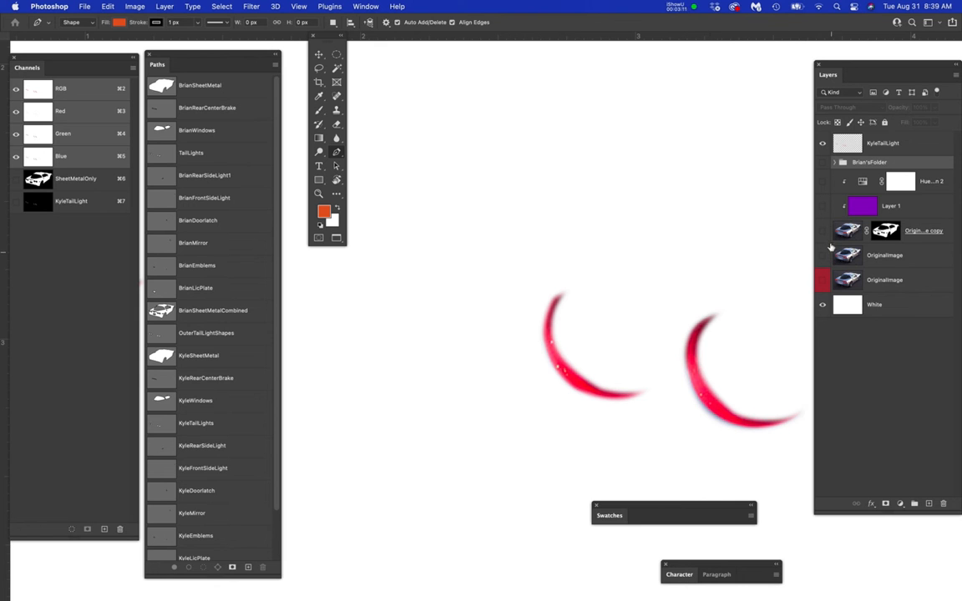
click(824, 181)
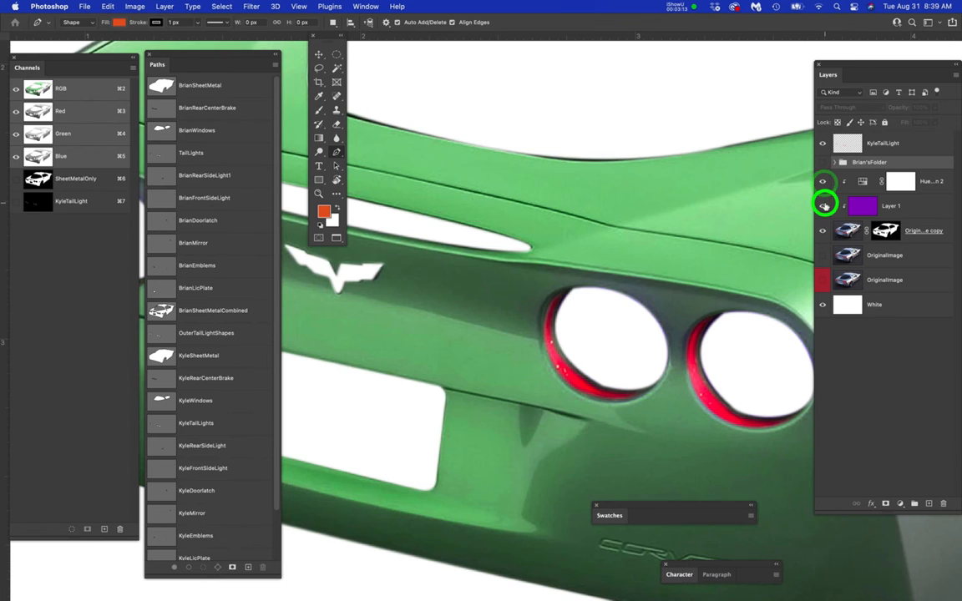
click(823, 206)
click(823, 256)
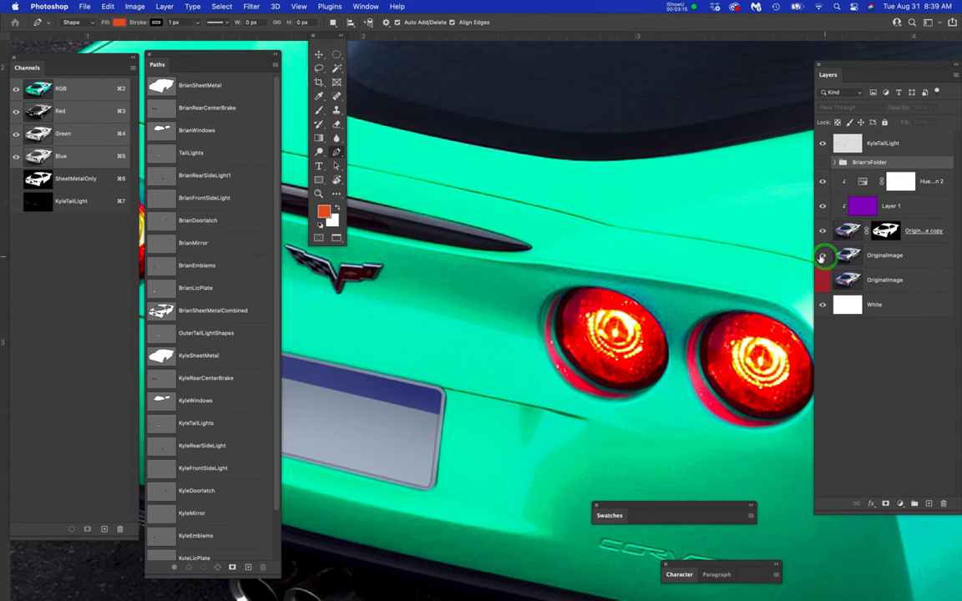
scroll(681, 365, down, 3)
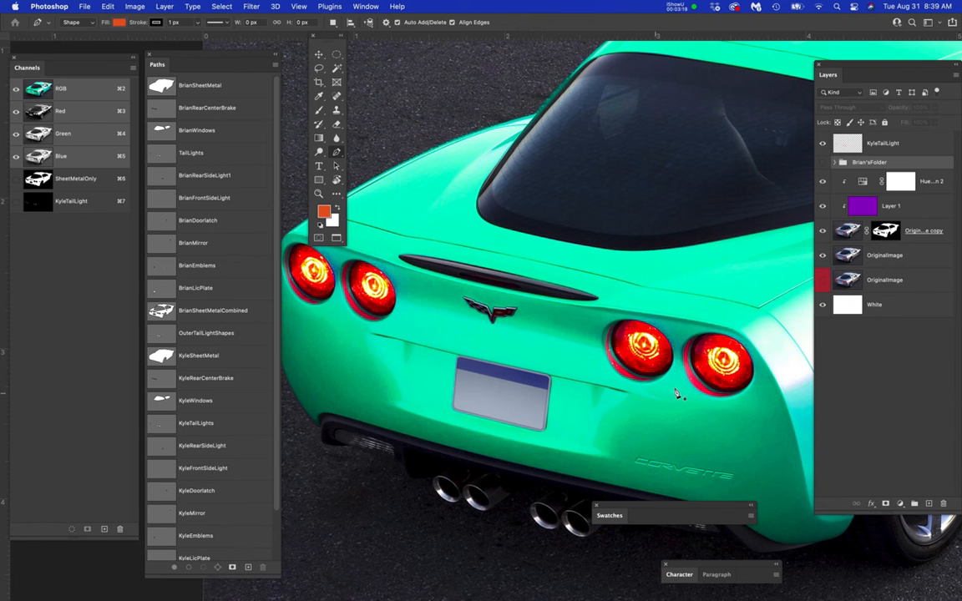
click(822, 144)
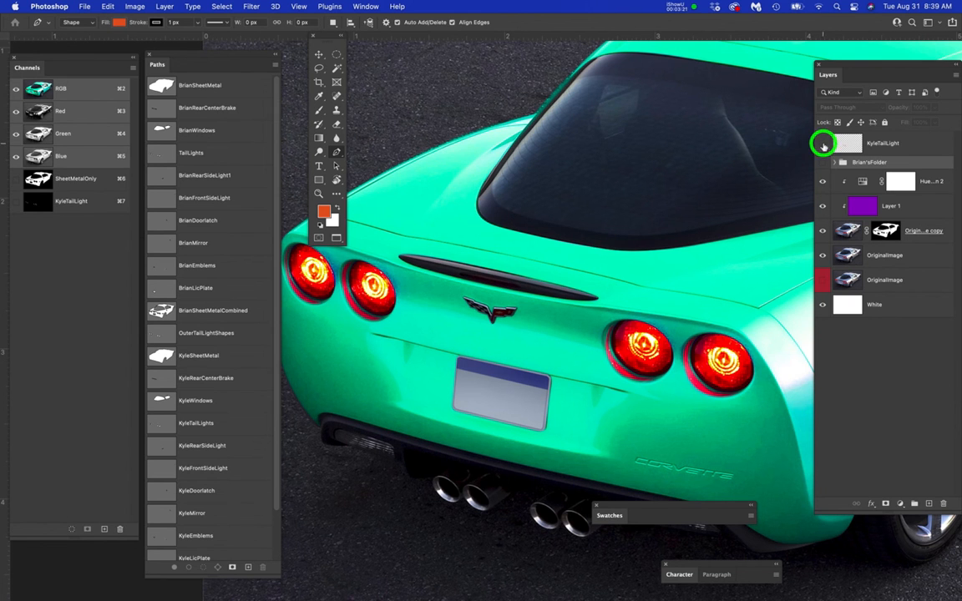
click(921, 280)
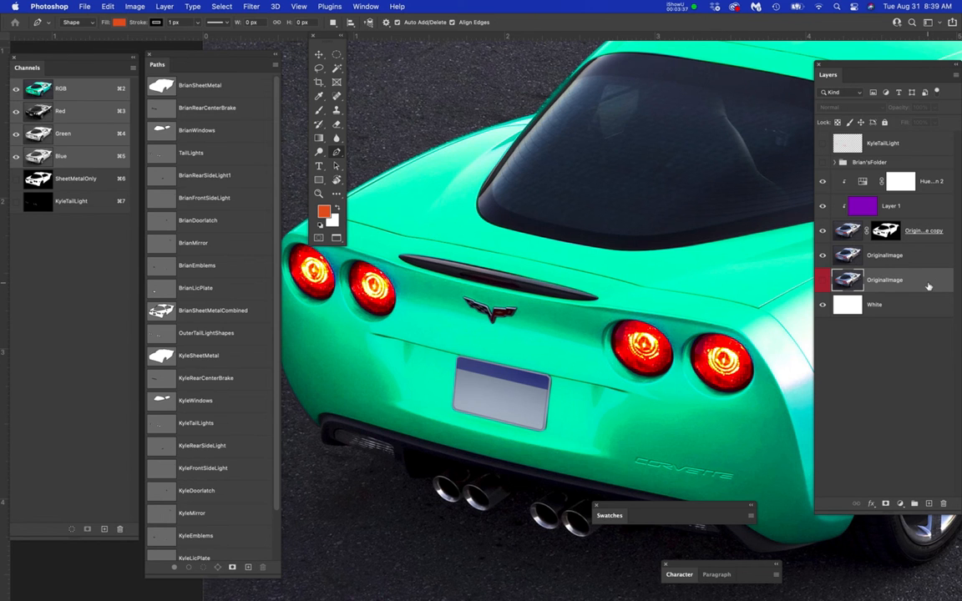
right_click(925, 279)
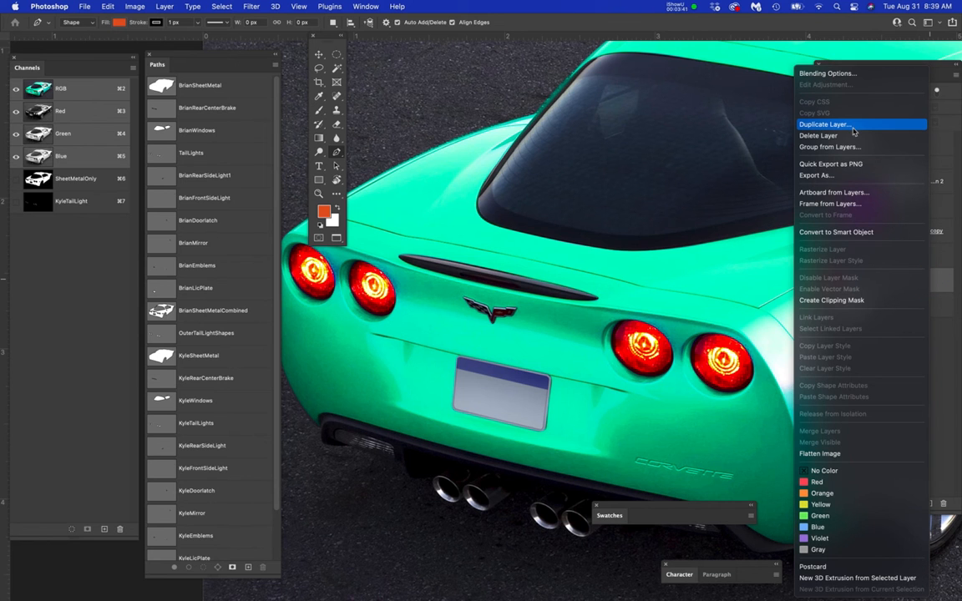
click(948, 350)
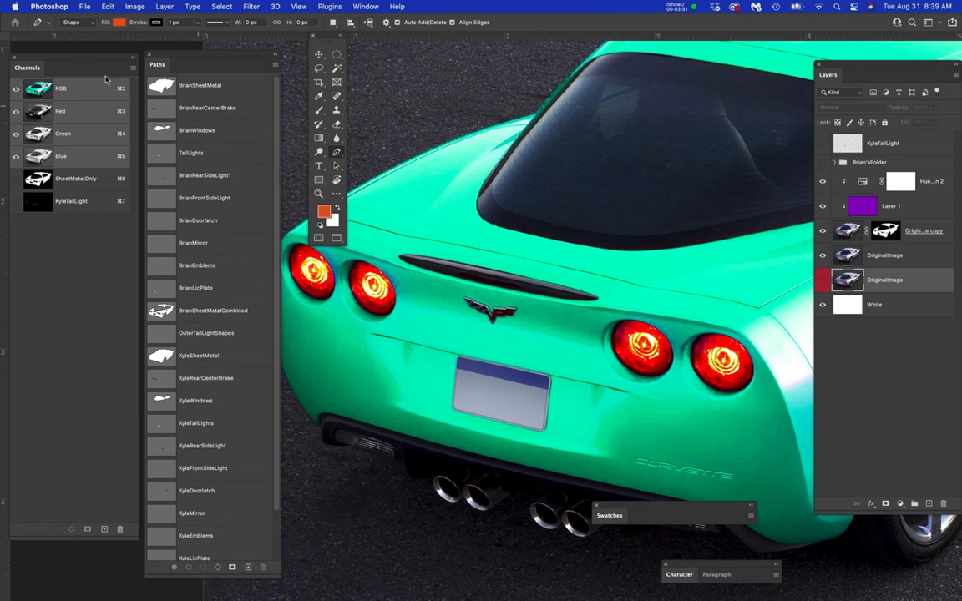
- Hide Photoshop and open the reference car file that contains the red-tagged RedTaillights layer
click(50, 5)
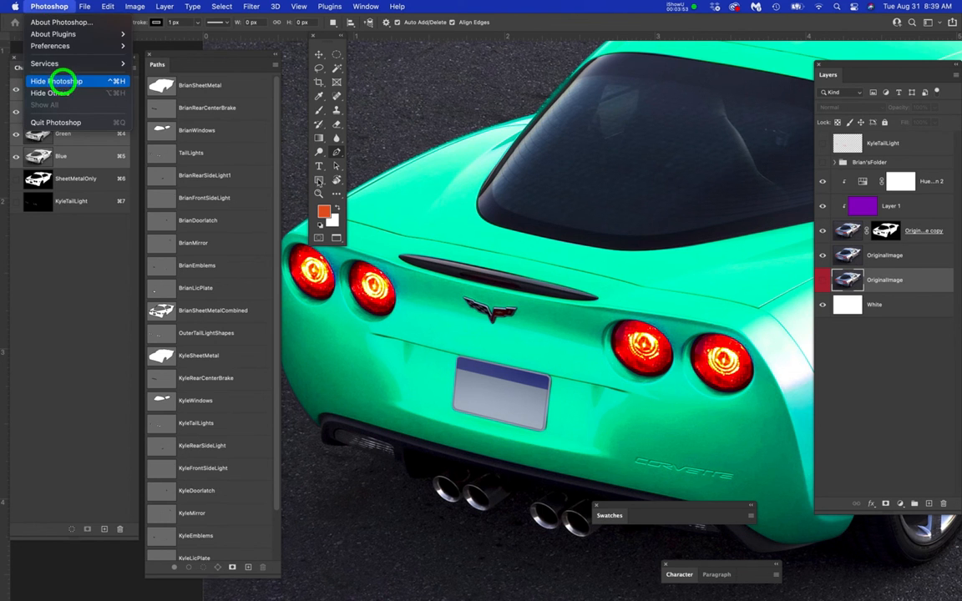
click(61, 82)
click(644, 268)
double_click(337, 161)
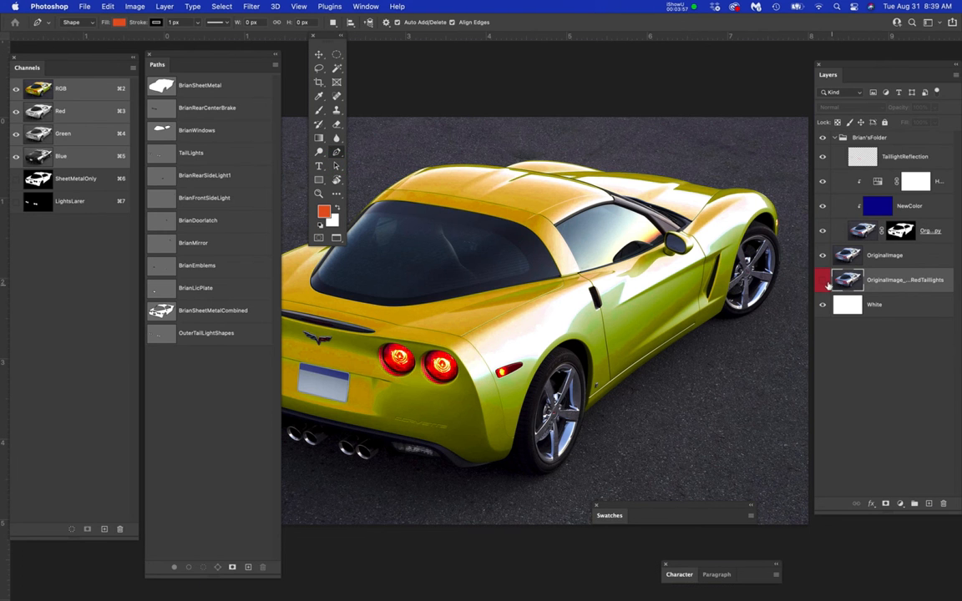
- Isolate the RedTaillights layer over the White layer in the reference file and examine its taillight reflections up close
click(824, 283)
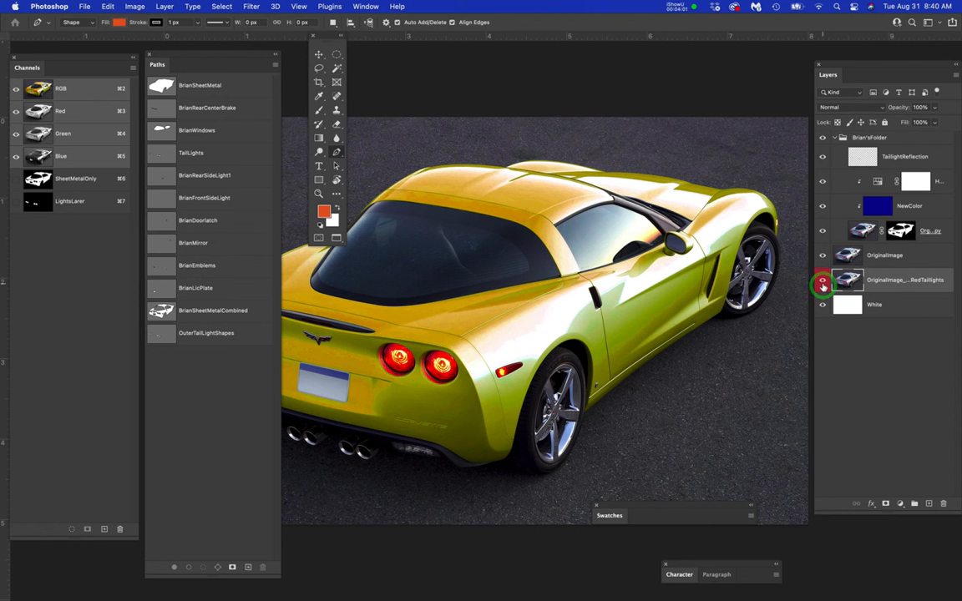
click(823, 283)
drag(822, 256, 825, 142)
drag(824, 230, 824, 186)
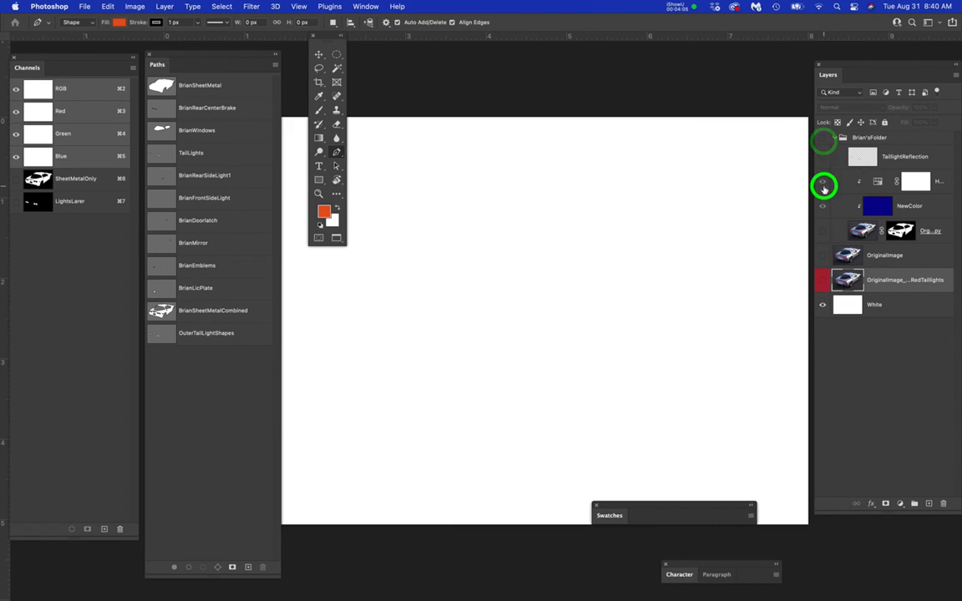
click(823, 138)
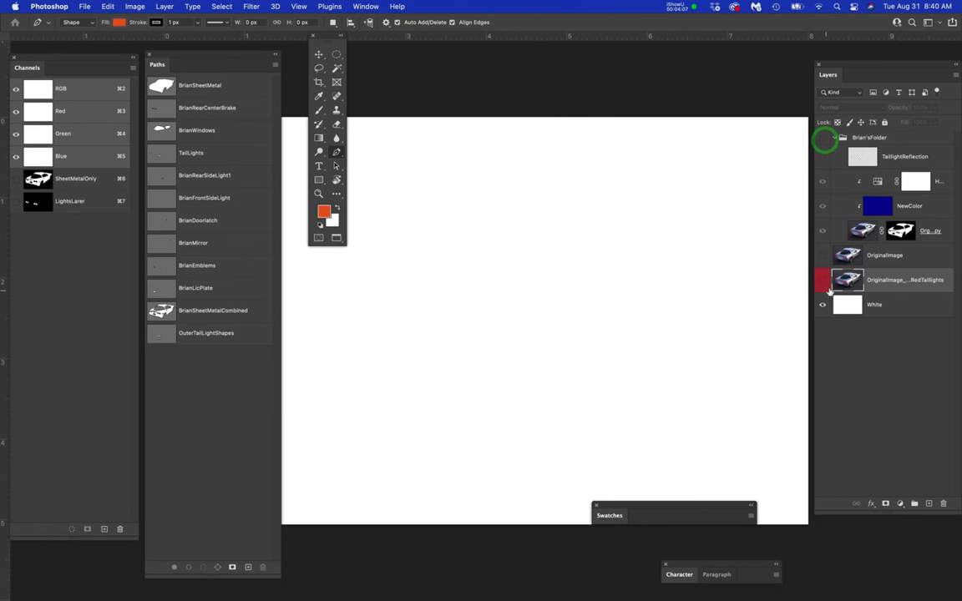
click(824, 284)
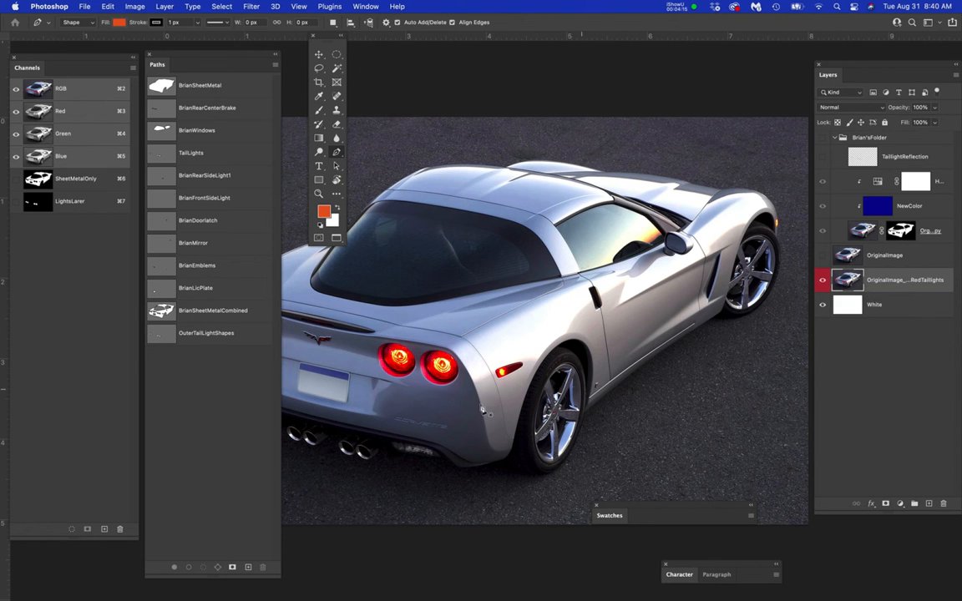
scroll(326, 360, up, 3)
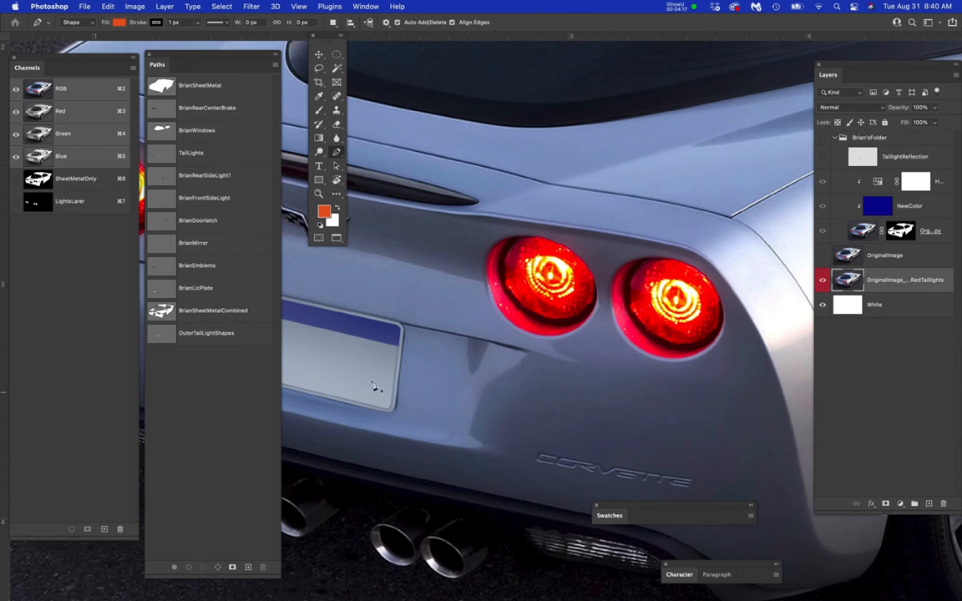
- Return to the student document and show the KyleTailLight layer over the recolored car
click(905, 276)
drag(365, 10, 402, 423)
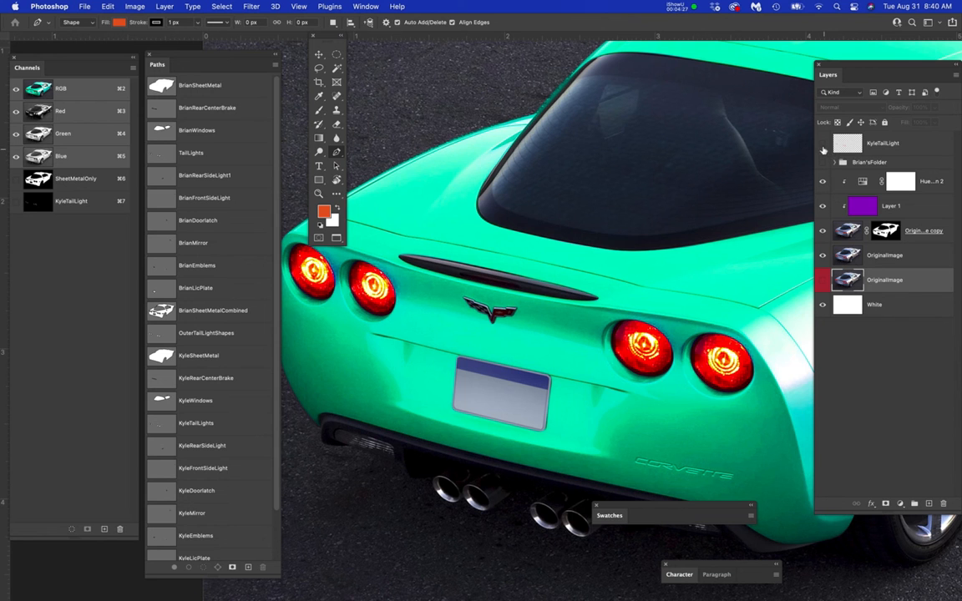
click(822, 146)
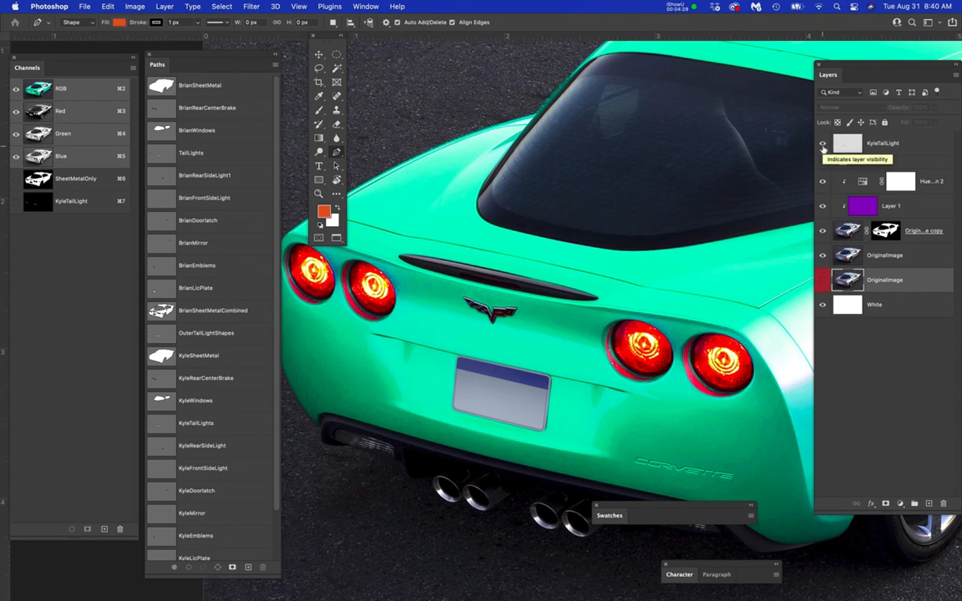